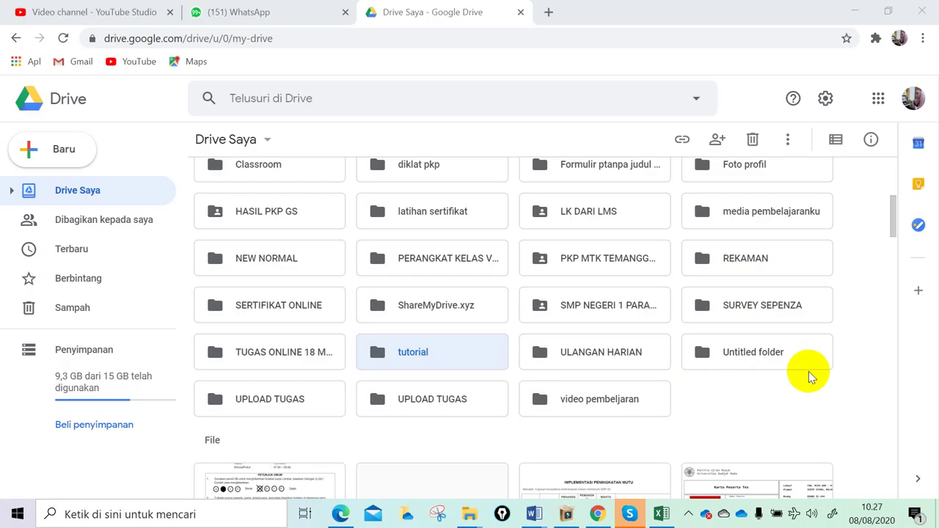
Reopen Google Drive's My Drive page in a fresh browser tab and check which account is signed in.
left_click(520, 11)
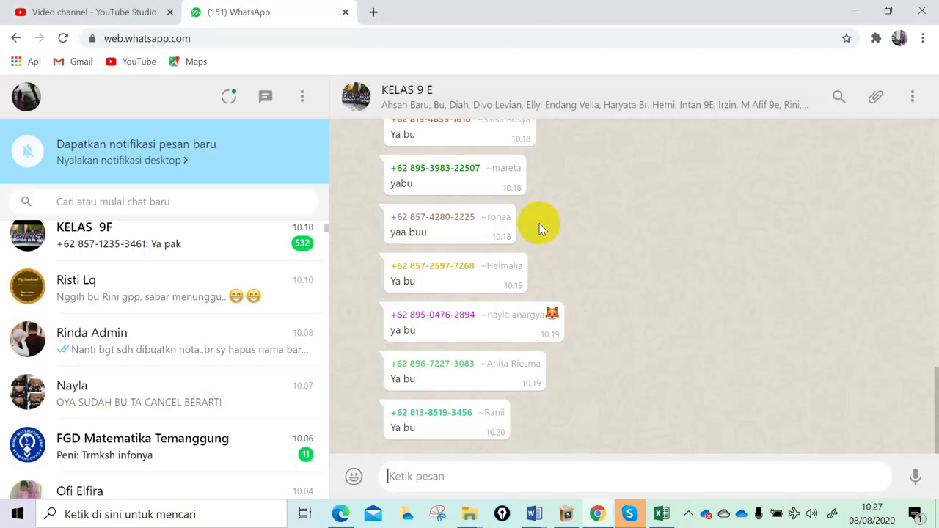
left_click(372, 12)
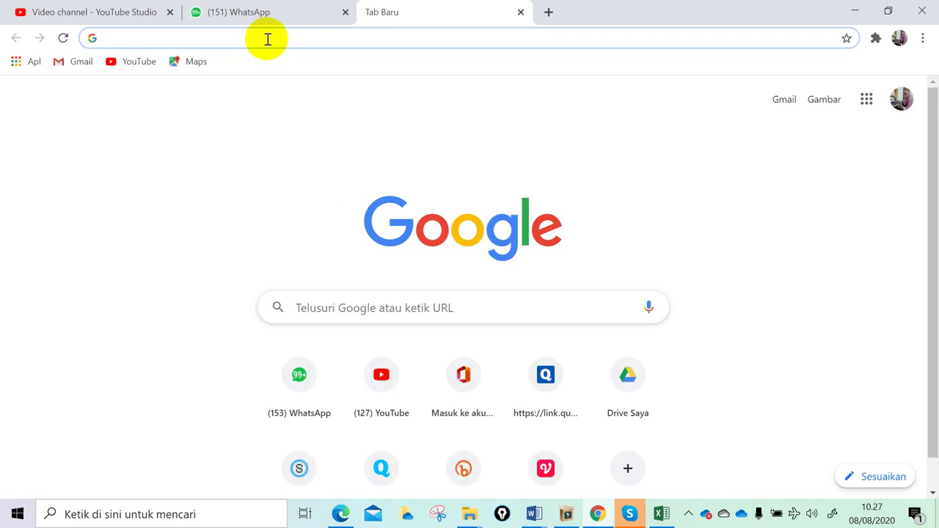
left_click(267, 39)
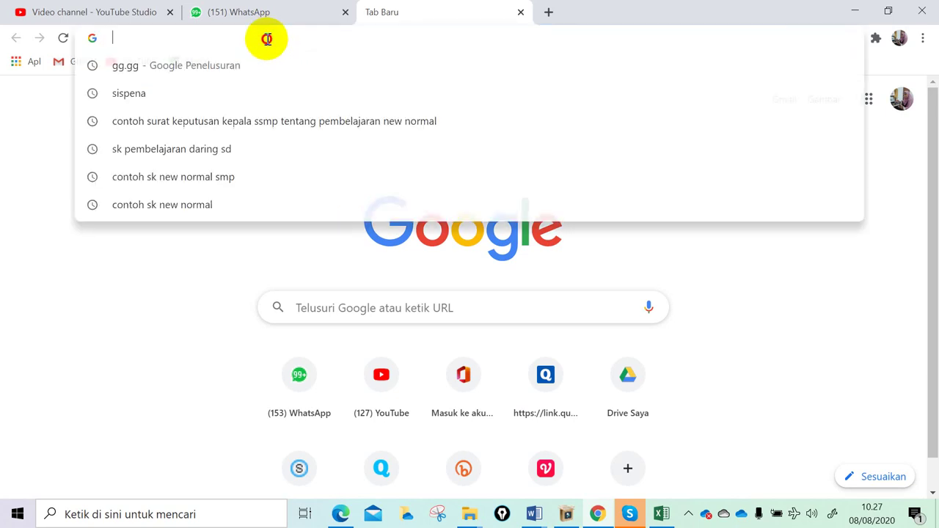
type("DRIVE")
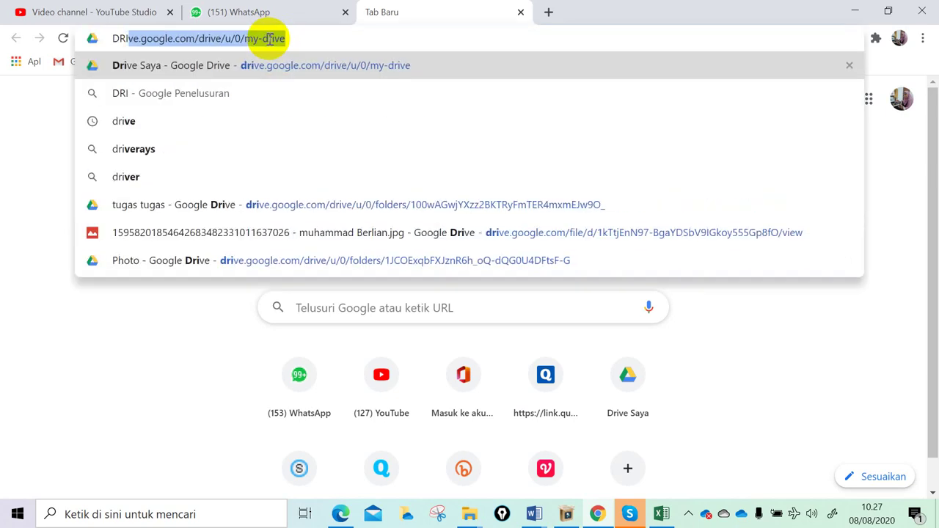
left_click(233, 74)
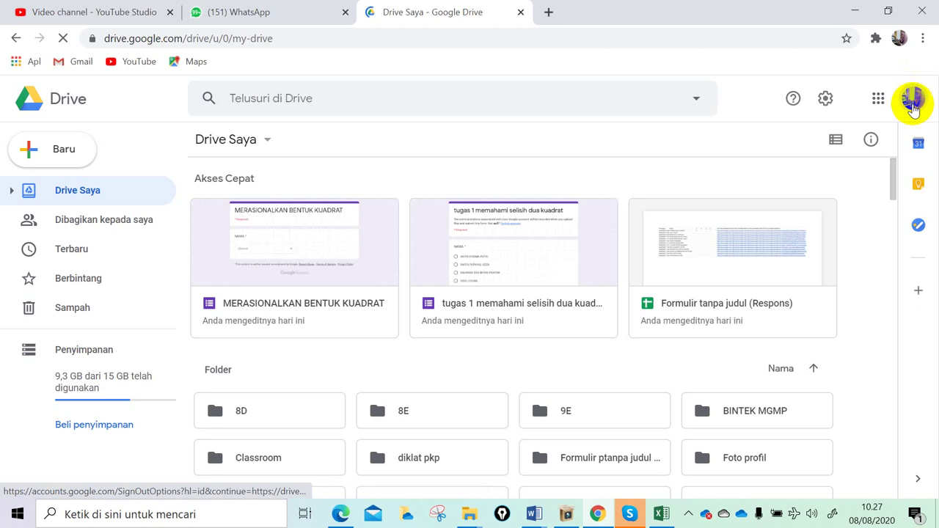
left_click(913, 99)
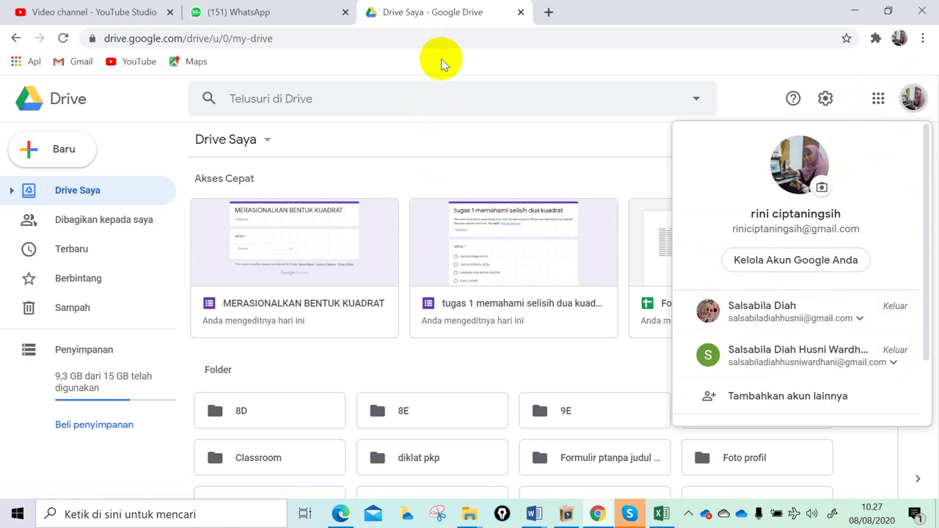
left_click(911, 95)
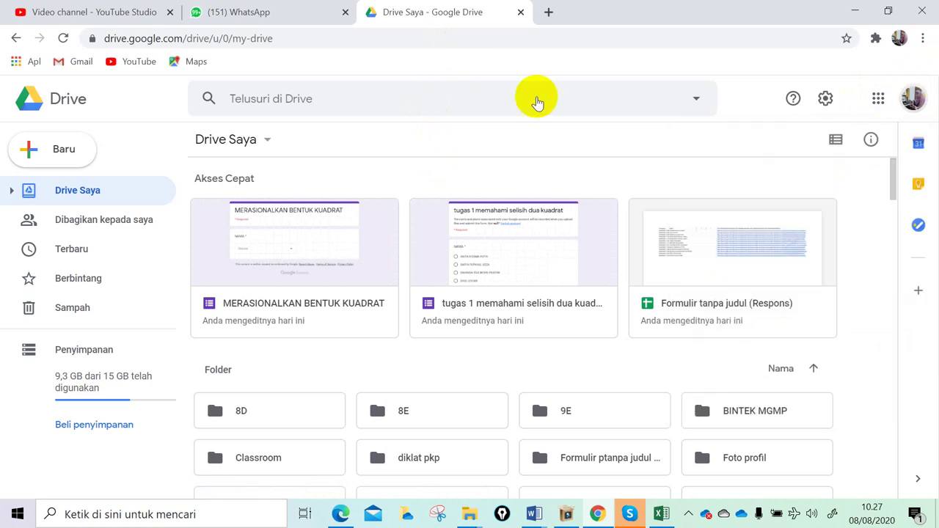
Open the "tutorial" folder in My Drive.
scroll(499, 294, "down", 1)
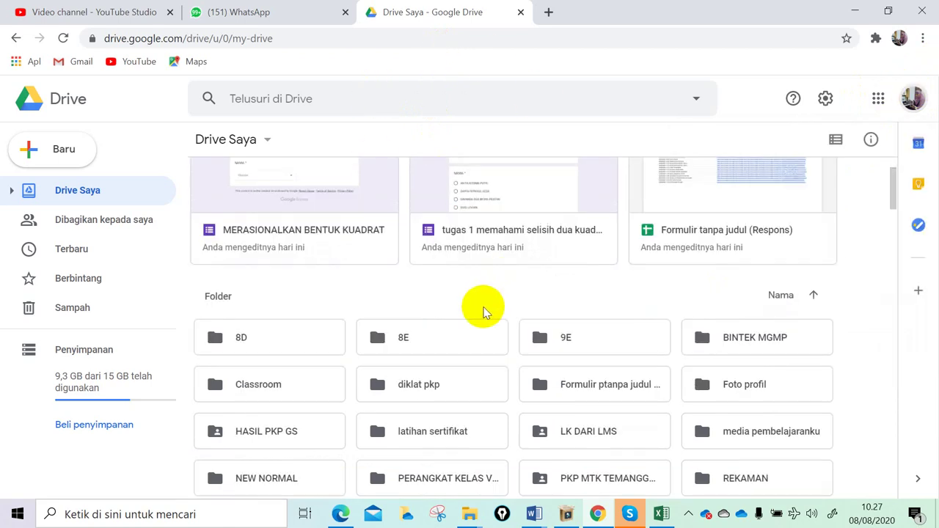
scroll(482, 310, "down", 1)
scroll(502, 393, "down", 1)
scroll(502, 391, "down", 1)
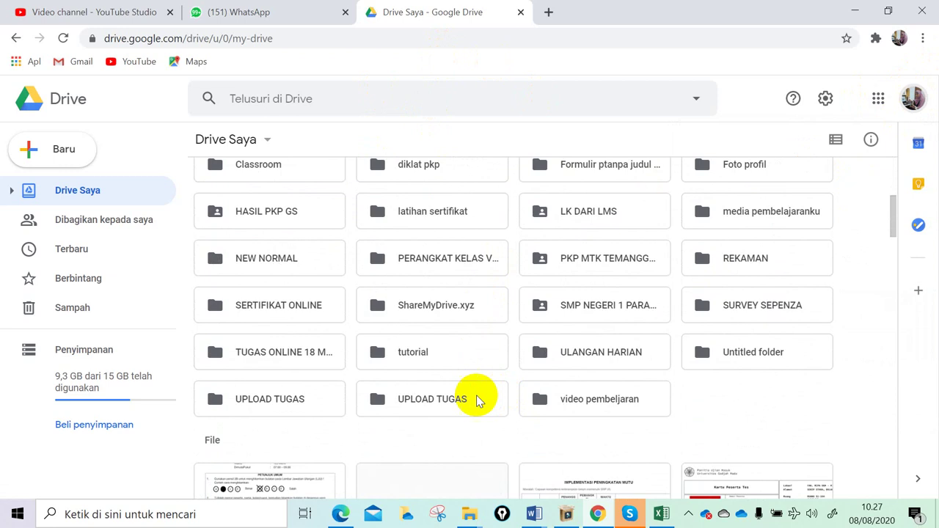
left_click(394, 359)
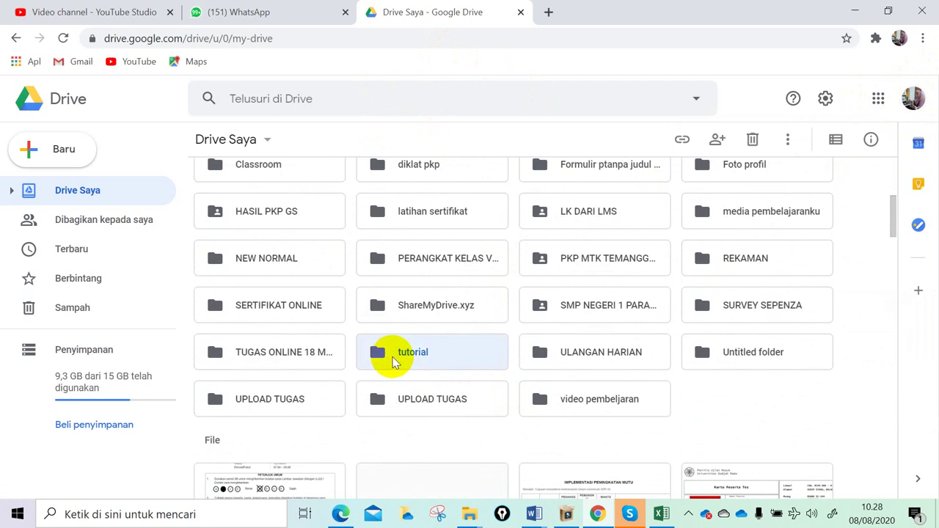
double_click(394, 358)
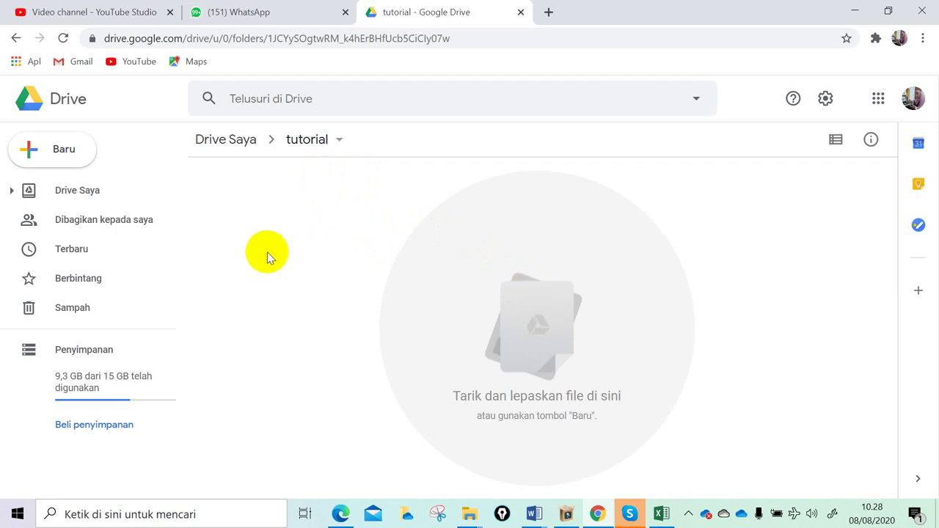
Create a new blank Google Form inside the "tutorial" folder.
left_click(64, 154)
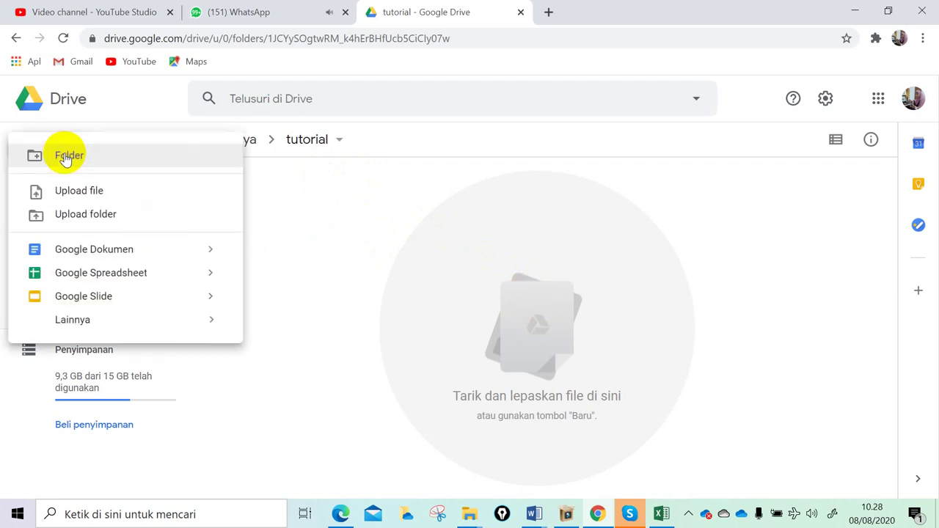
mouse_move(74, 321)
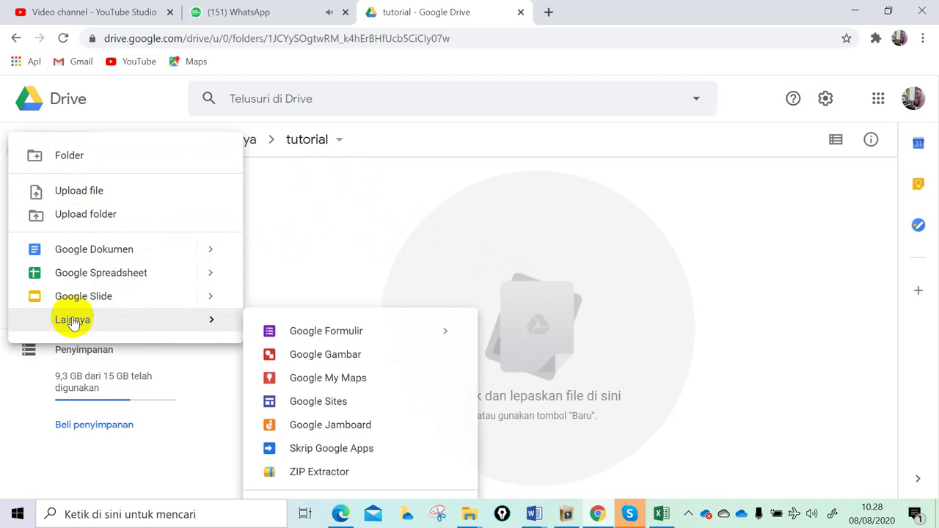
left_click(318, 334)
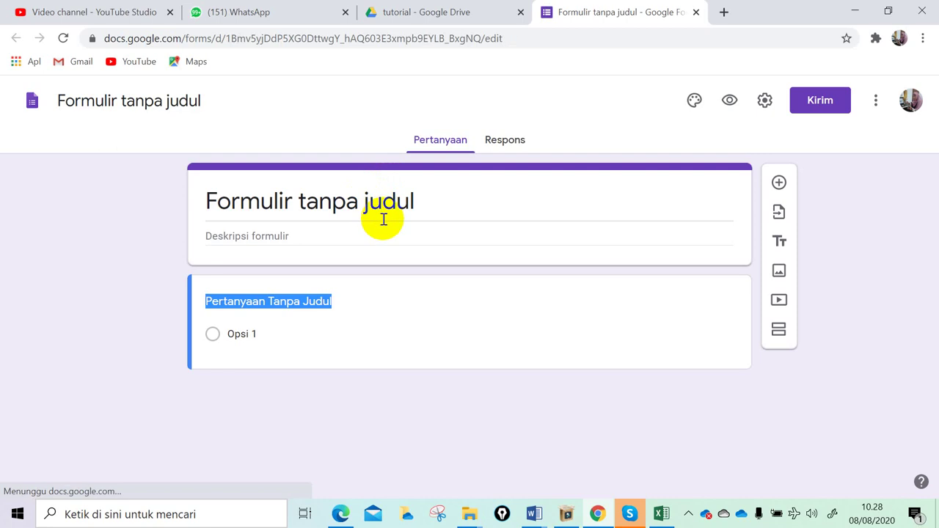
Title the form "PENGUMPULAN TUGAS 1 KELAS 9DEF".
left_click(322, 203)
type("P")
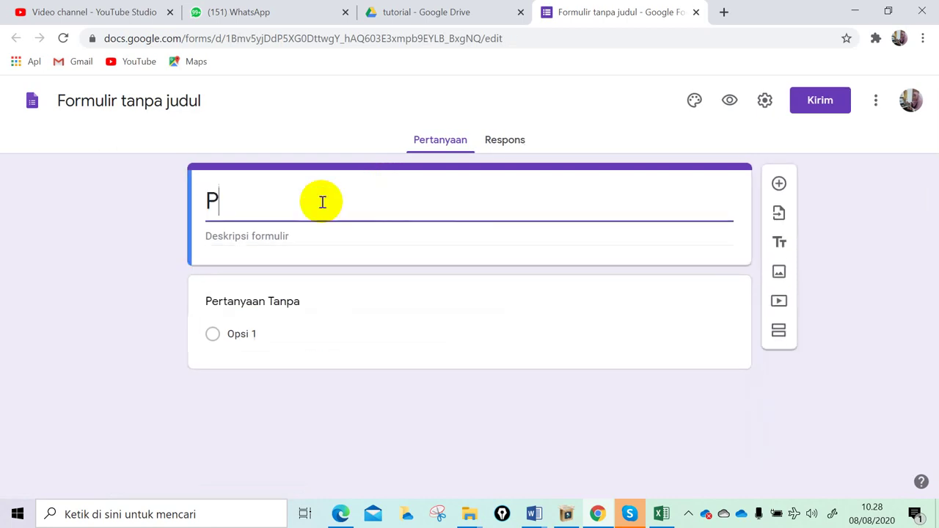
type("ENGUMPUA")
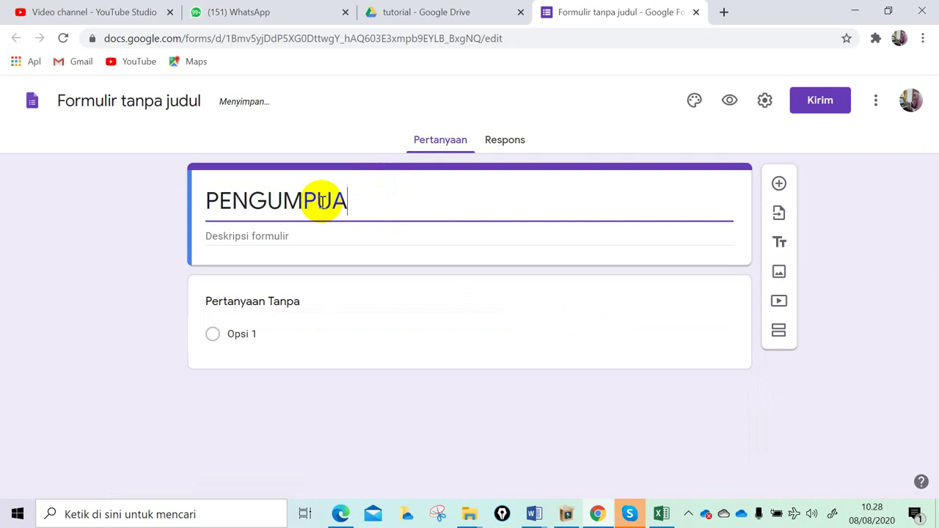
key("BackSpace")
type("LAN TUGAS 1 KELAS 9")
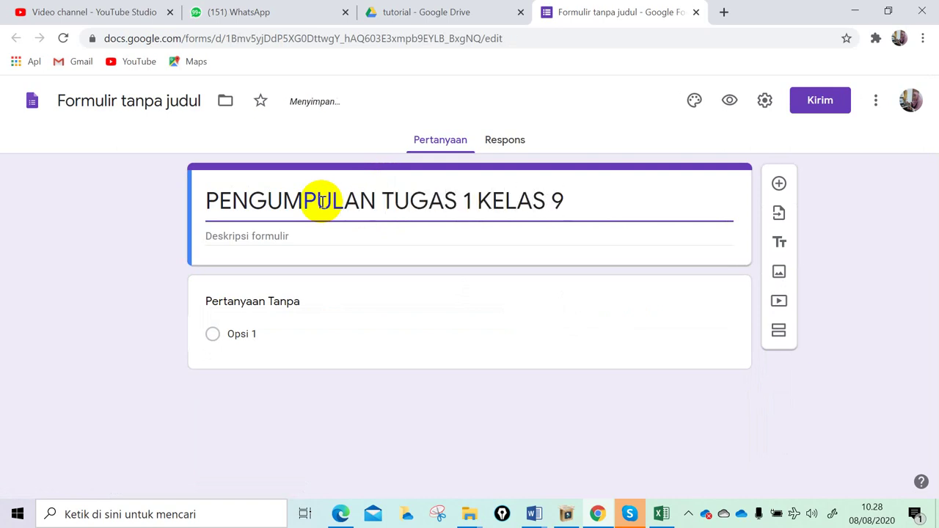
type("C")
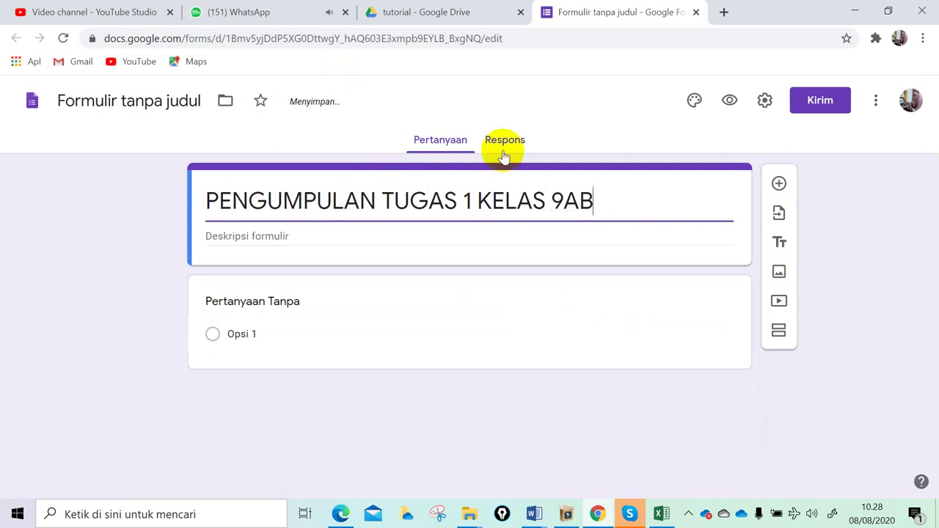
type("D")
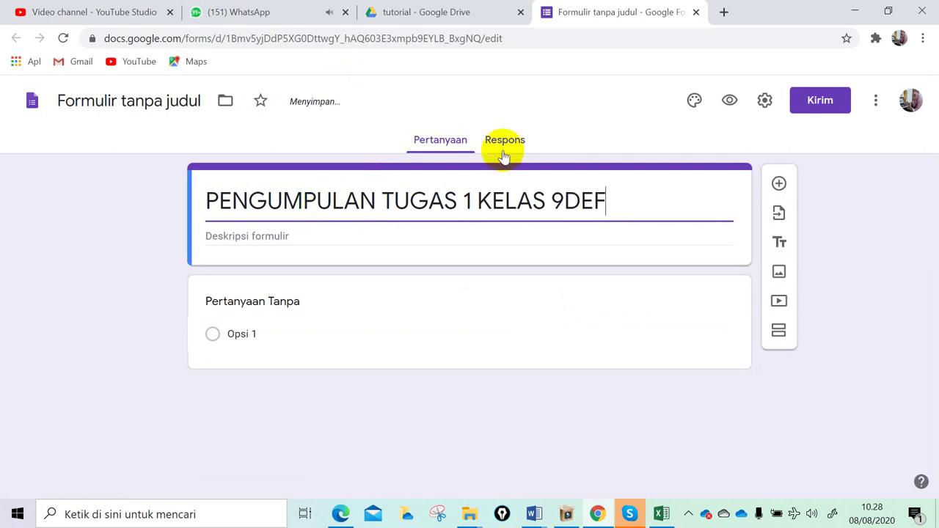
type("EF")
left_click_drag(584, 203, 606, 198)
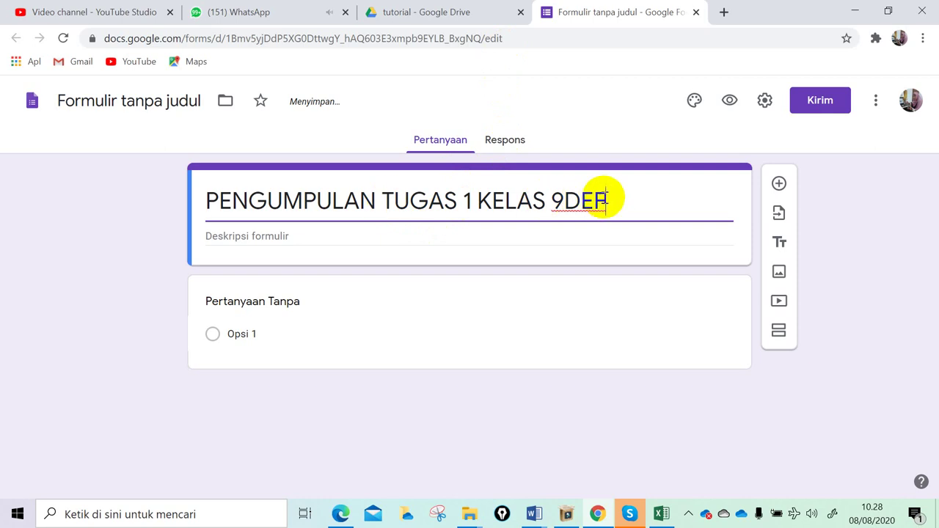
left_click(607, 198)
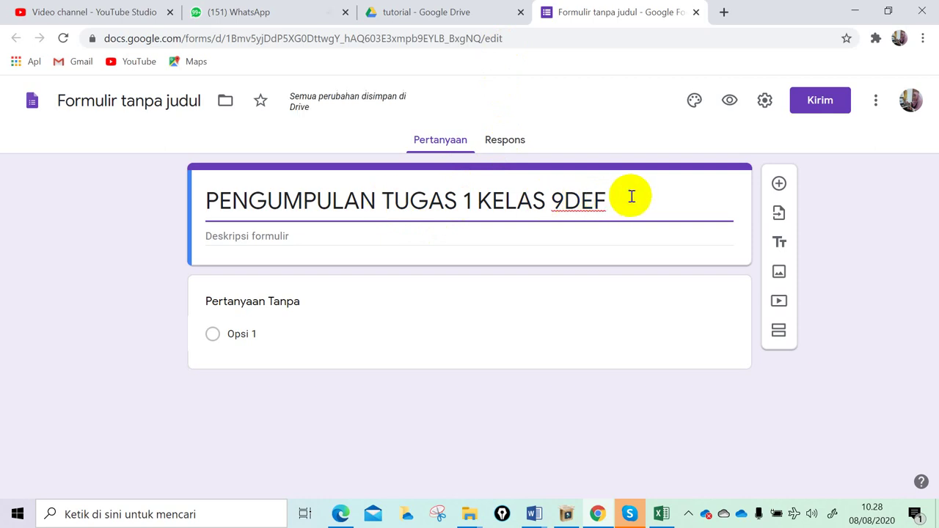
left_click(266, 235)
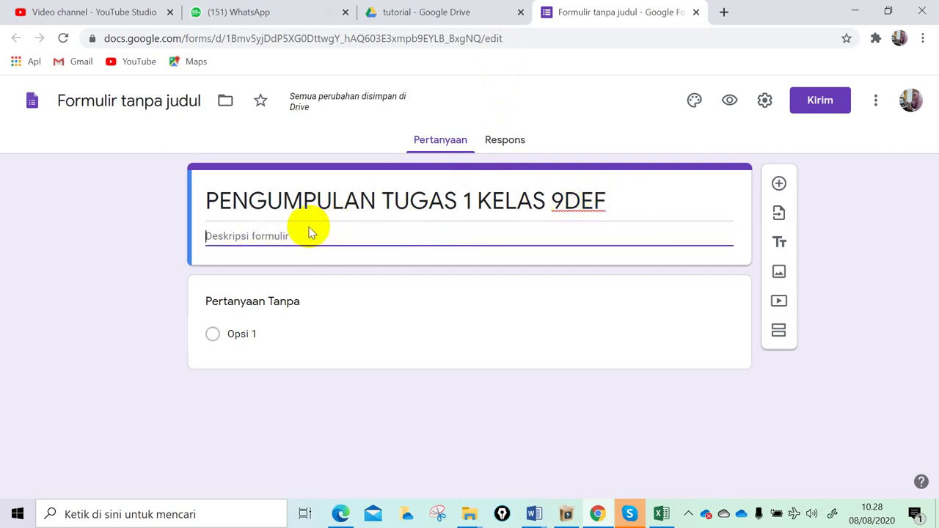
Add a multiple-choice question named "KELAS" below the form header, with "9" as its first option.
left_click(778, 183)
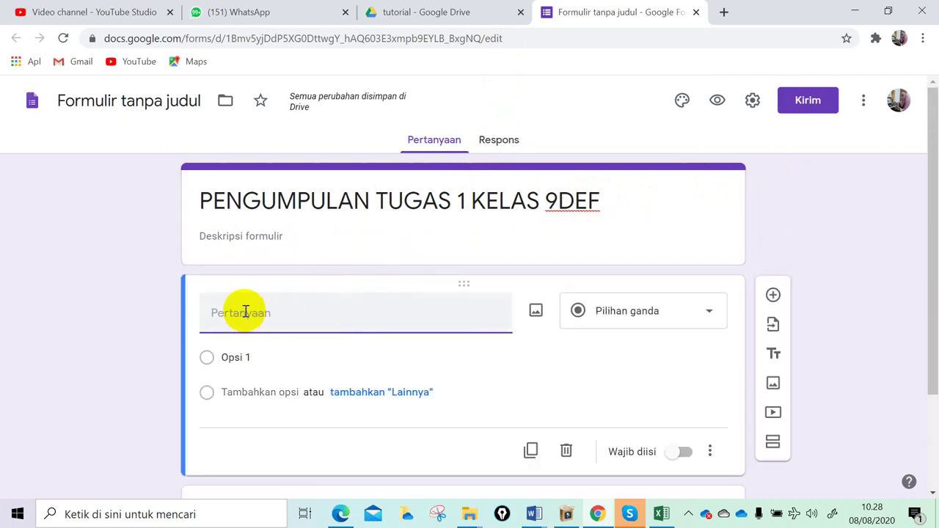
left_click(246, 357)
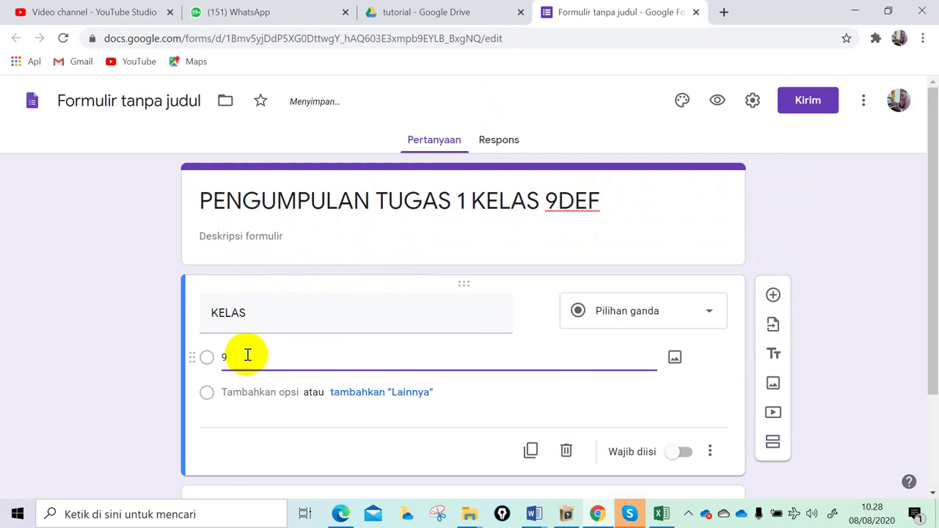
Change the class in the form title so that it reads "PENGUMPULAN TUGAS 1 KELAS 9E".
left_click(569, 199)
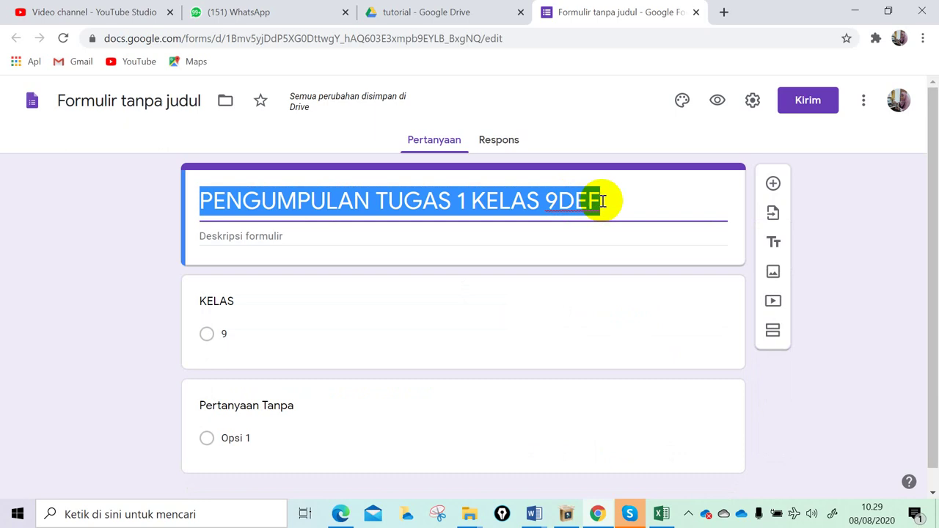
left_click(593, 199)
left_click_drag(558, 198, 591, 200)
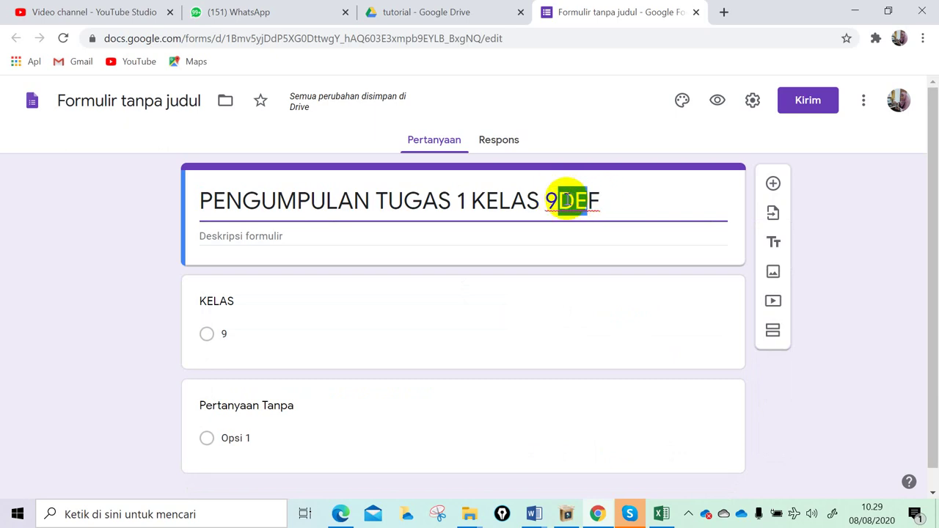
type("E")
key("BackSpace")
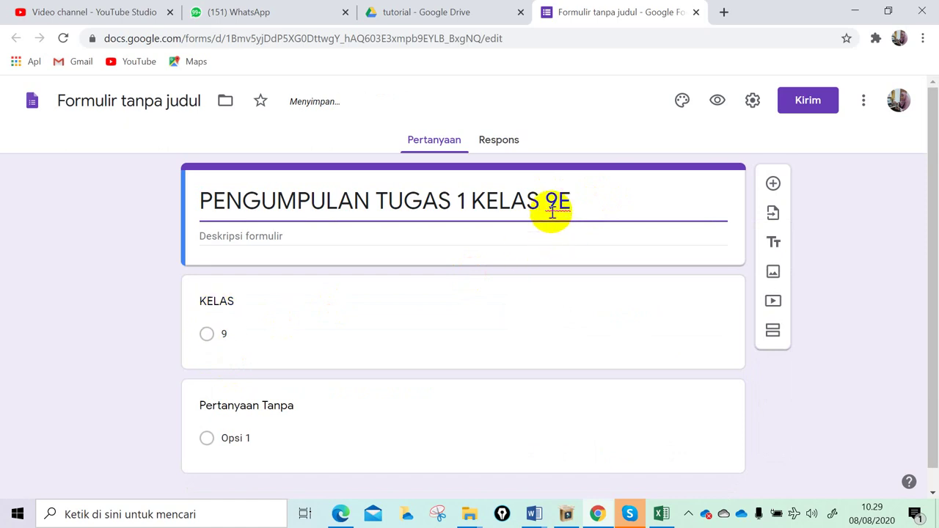
Rename the "KELAS" question to "NAMA SISWA" and clear the text of its first option.
left_click(275, 313)
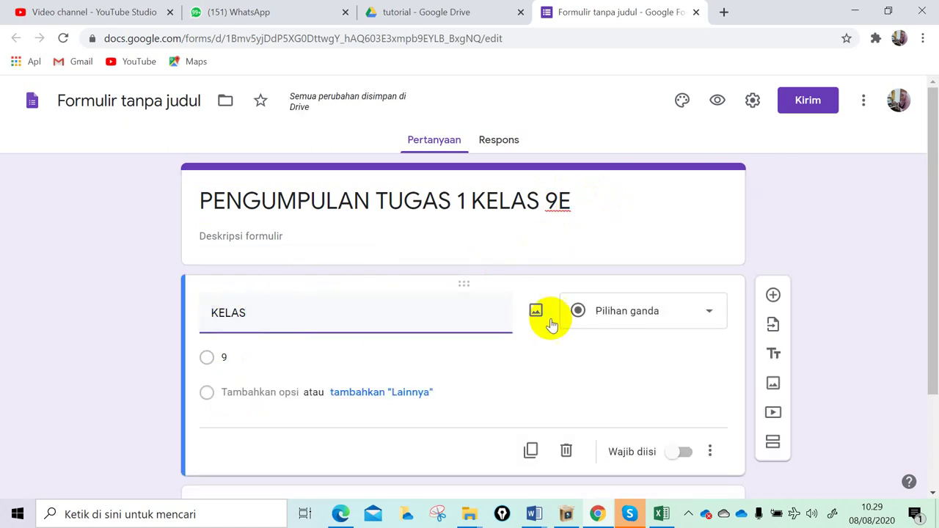
left_click_drag(272, 315, 178, 315)
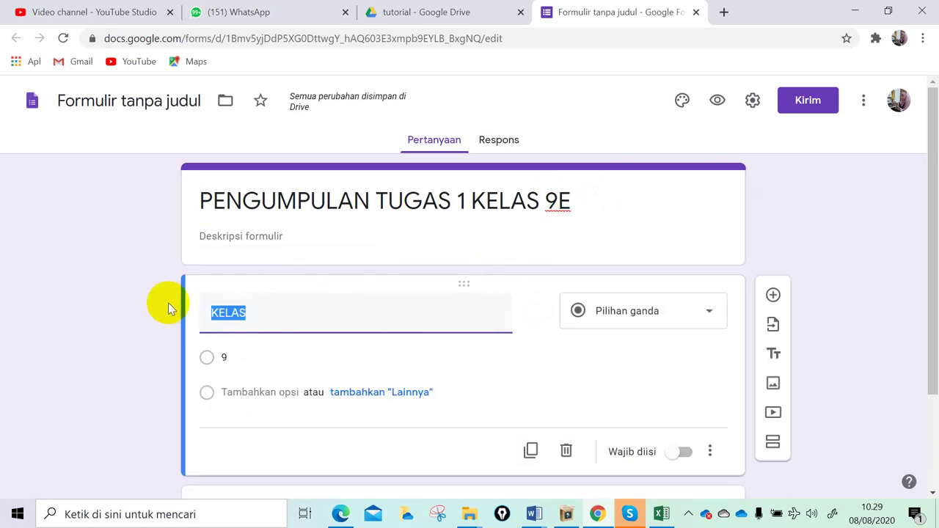
type("NAMA")
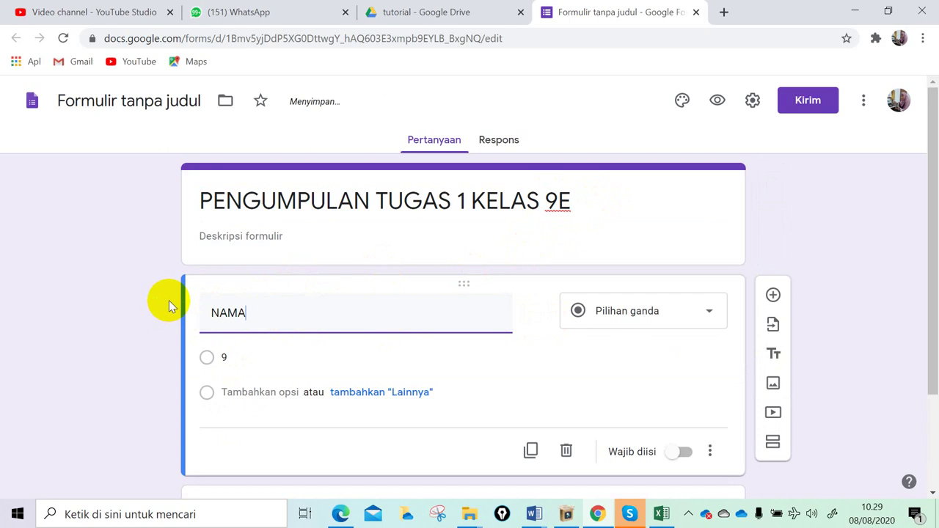
type(" SISWA")
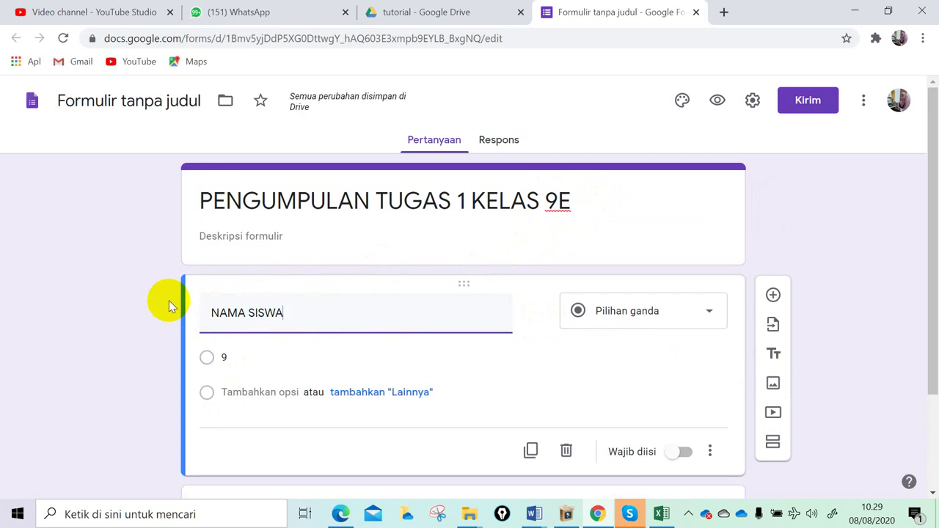
left_click(214, 355)
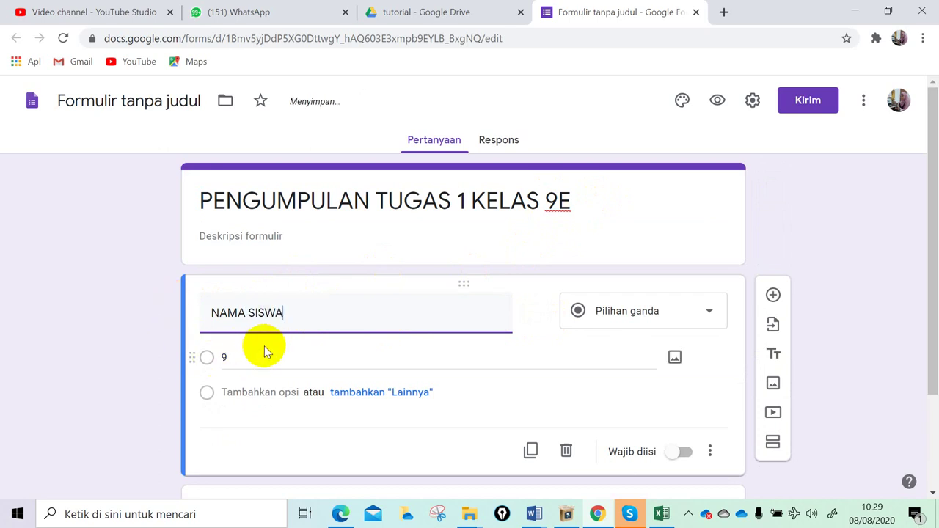
left_click(230, 356)
key("BackSpace")
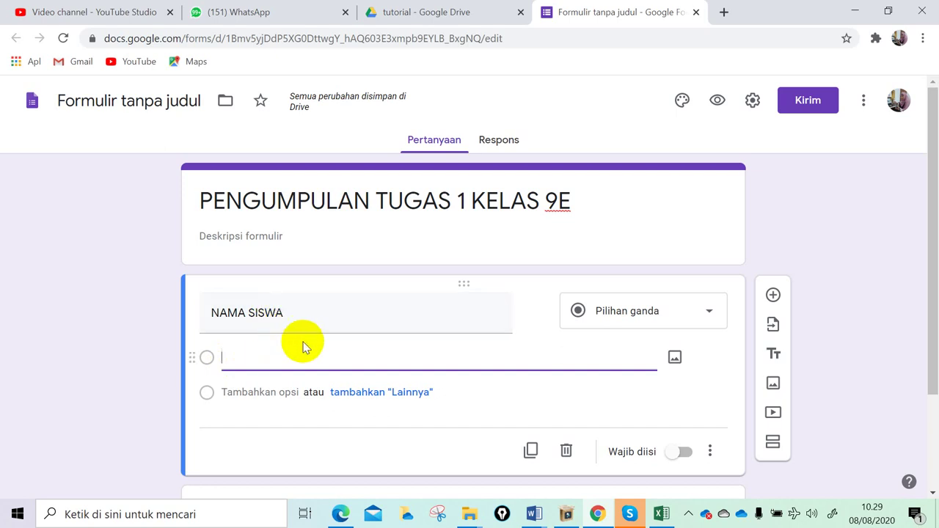
Bring the student name list over from Excel and paste it as the answer options of the "NAMA SISWA" question.
left_click(659, 514)
left_click(660, 514)
left_click(234, 357)
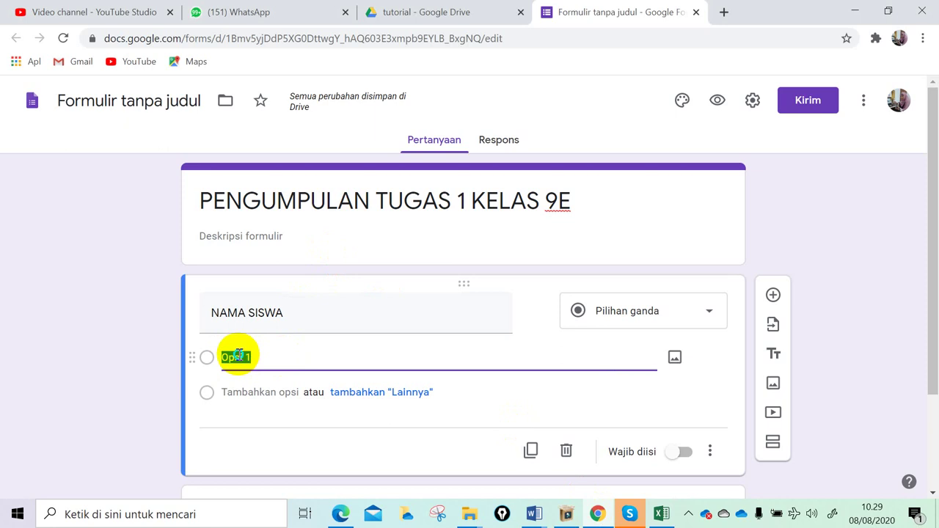
right_click(236, 355)
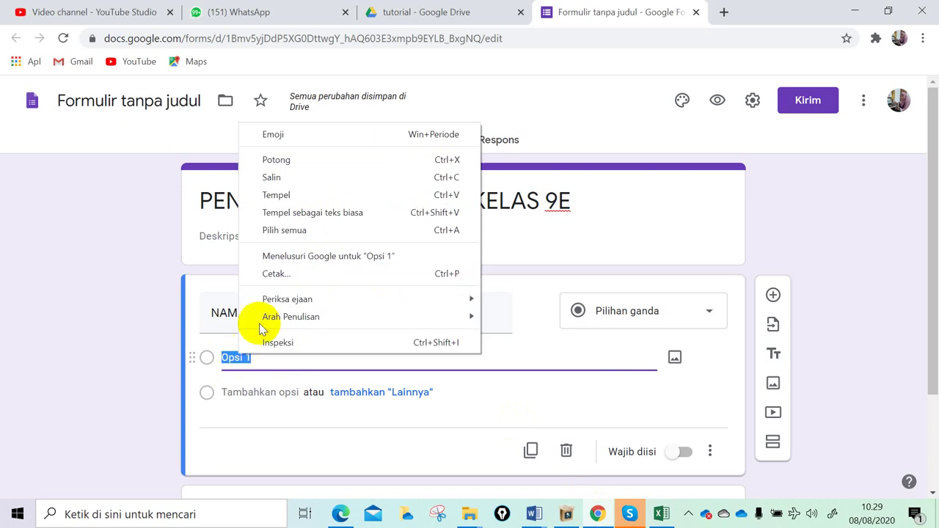
left_click(278, 195)
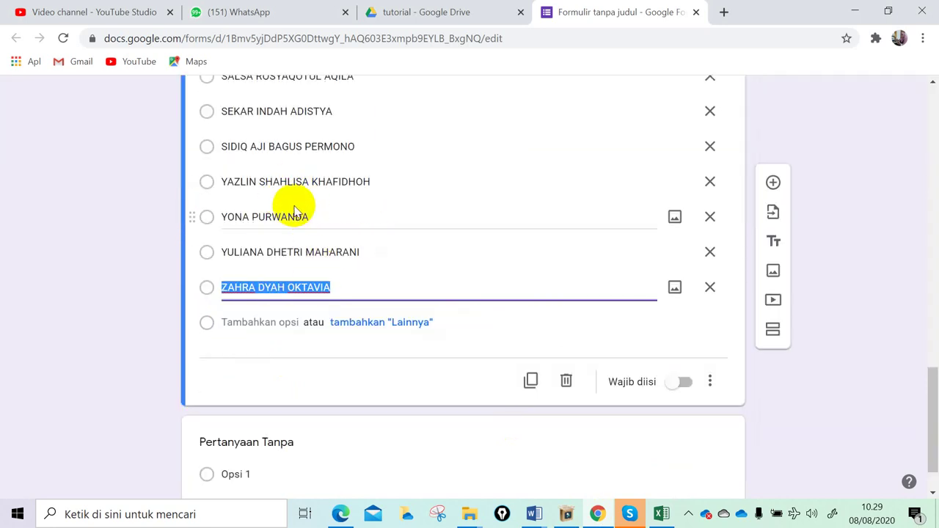
Check the pasted student names and change the "NAMA SISWA" question type to Drop-down.
scroll(296, 206, "up", 1)
scroll(294, 209, "up", 2)
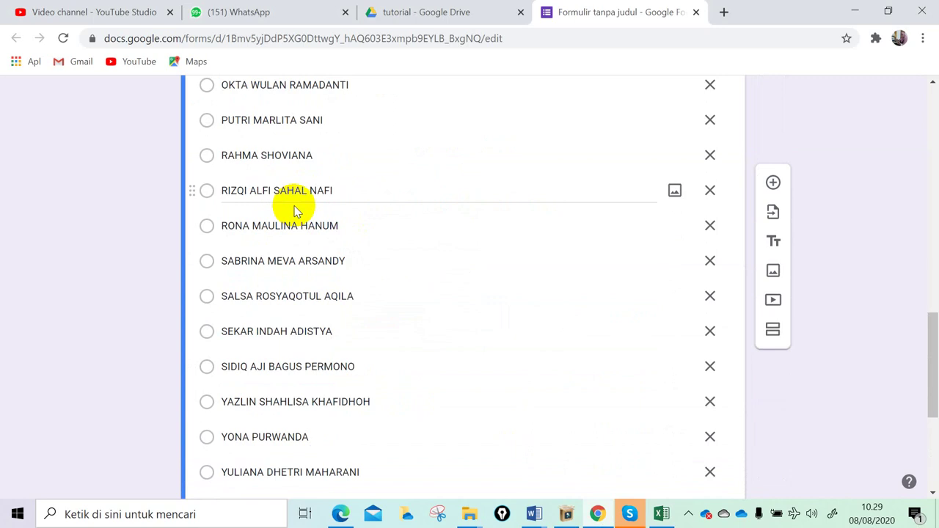
scroll(293, 207, "up", 4)
scroll(279, 202, "up", 6)
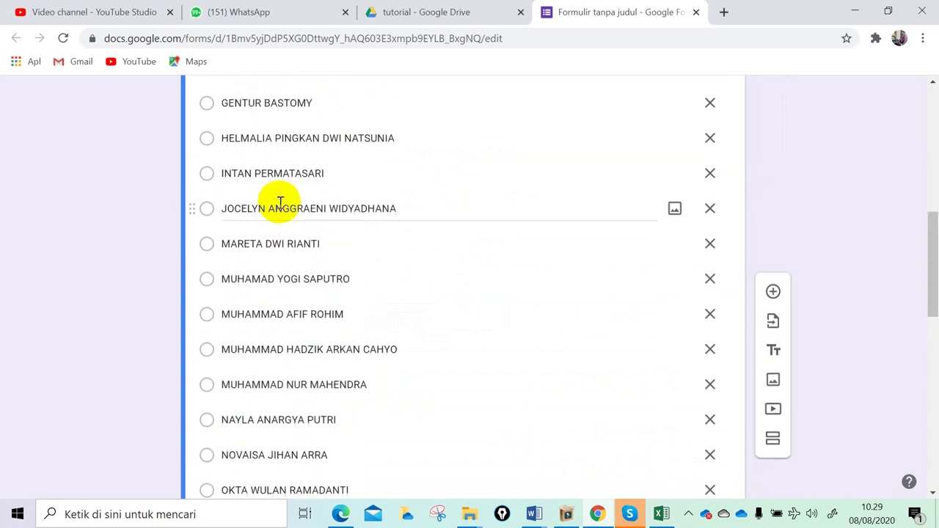
scroll(279, 208, "up", 2)
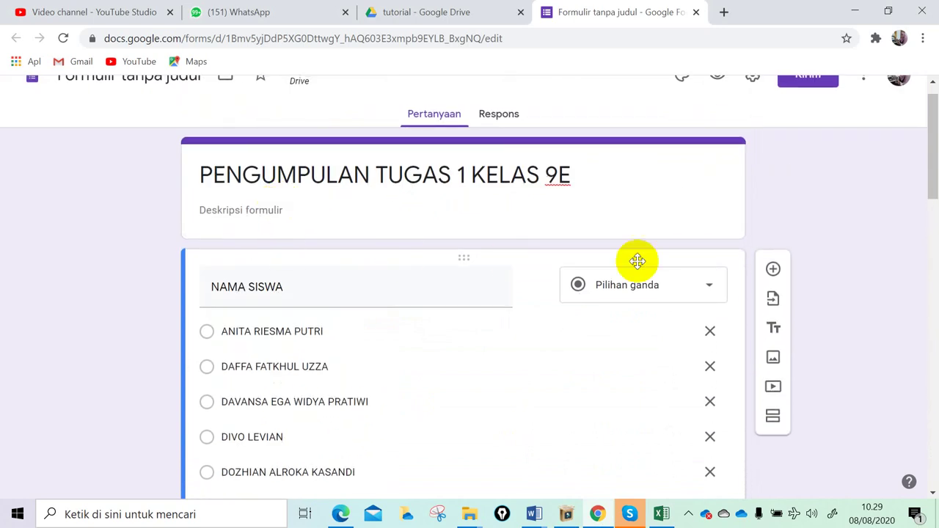
scroll(689, 290, "down", 15)
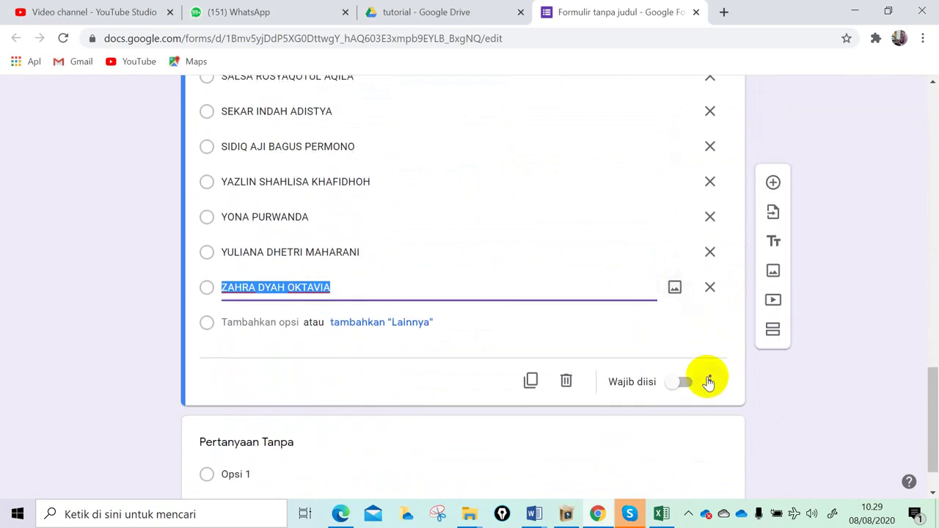
scroll(639, 300, "up", 5)
scroll(640, 299, "up", 10)
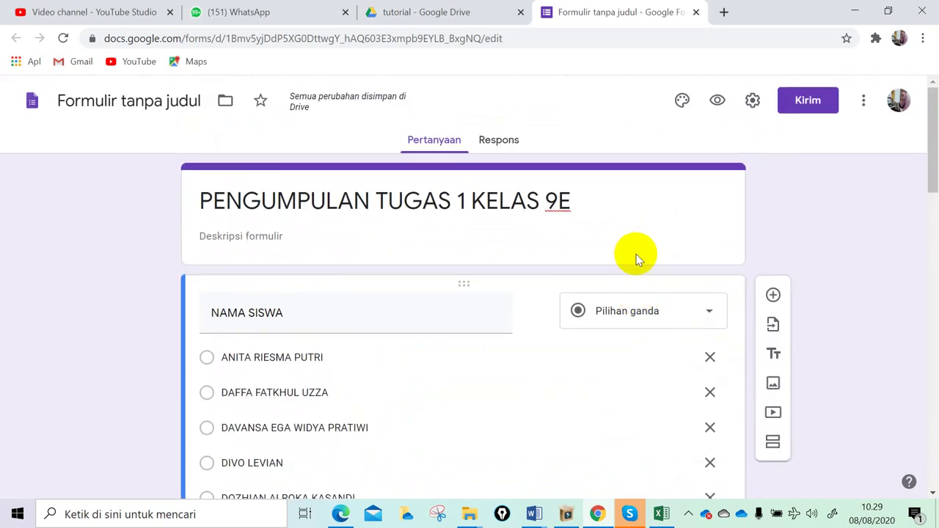
left_click(709, 313)
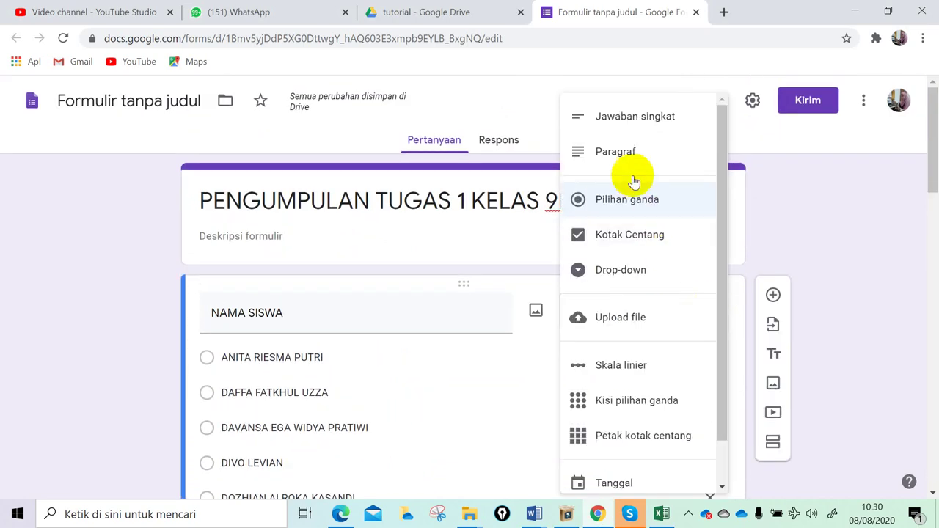
left_click(615, 272)
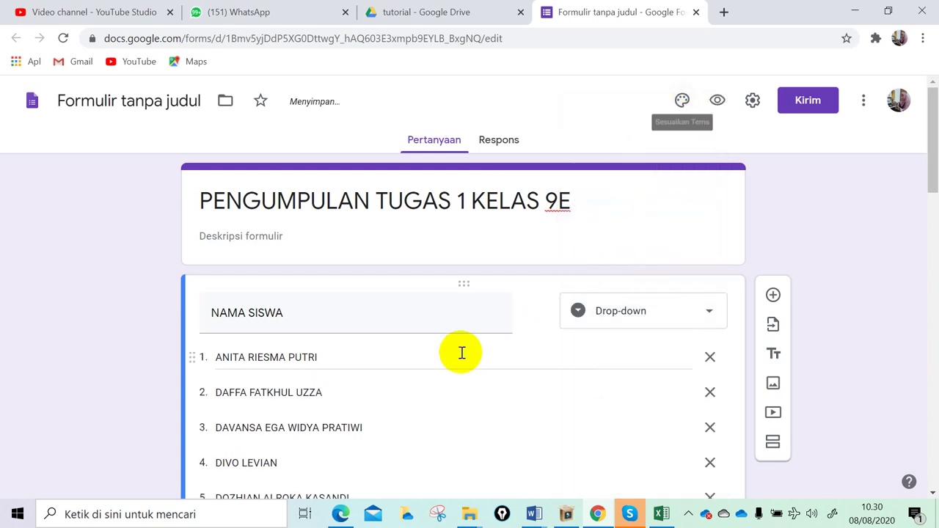
Add a blank question below the student name list, followed by a new section.
scroll(461, 349, "down", 4)
scroll(461, 332, "down", 12)
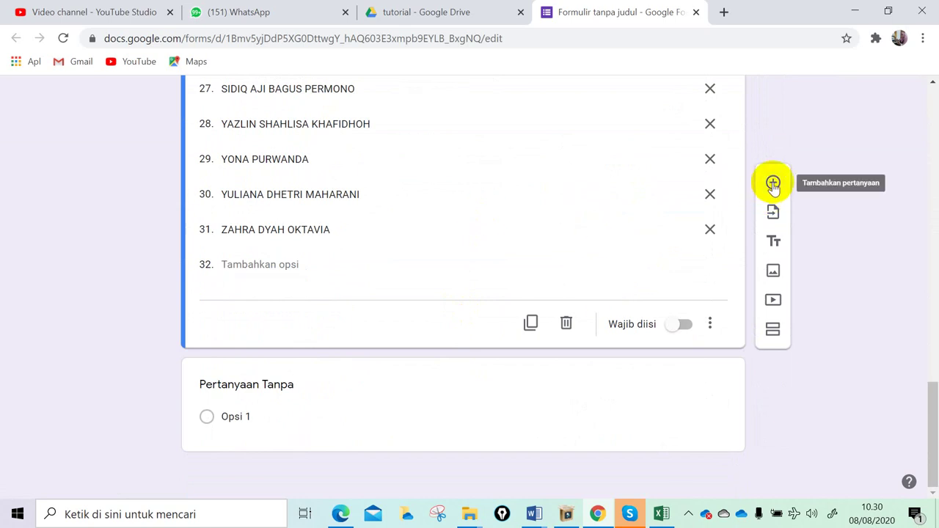
scroll(482, 224, "up", 4)
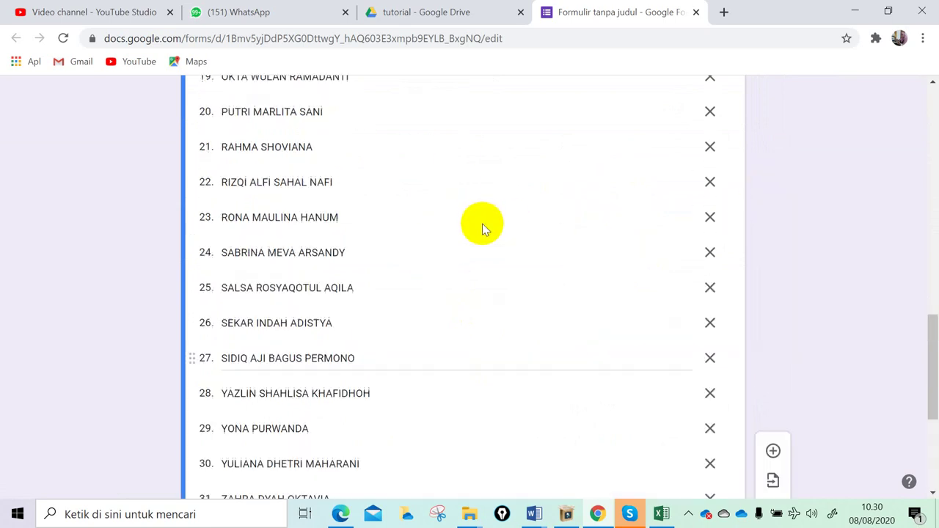
scroll(482, 223, "up", 2)
scroll(406, 243, "down", 6)
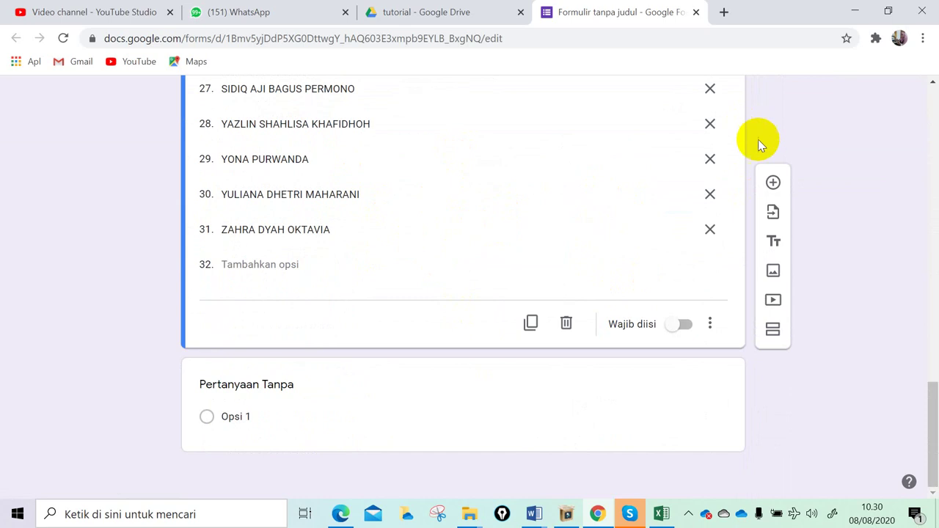
left_click(772, 182)
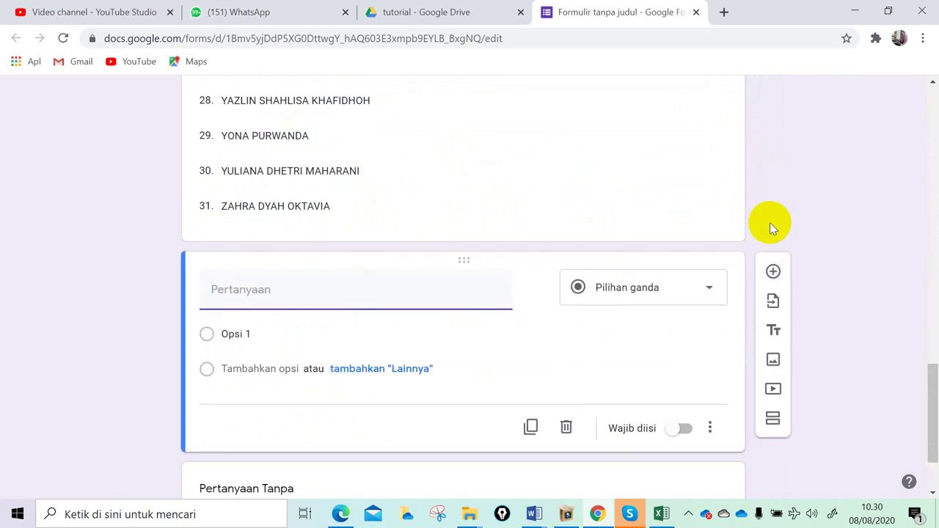
left_click(773, 416)
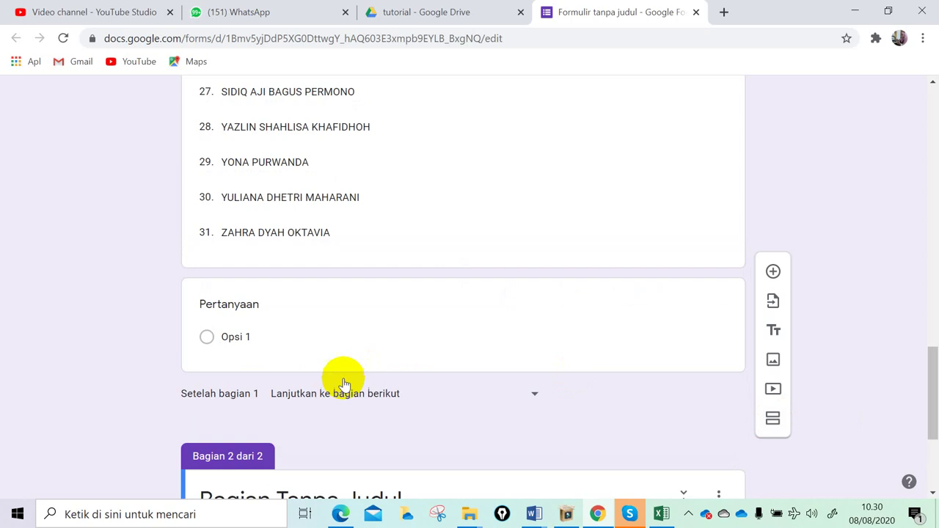
Delete the blank question between the student name list and the new section.
scroll(330, 379, "down", 1)
left_click(262, 230)
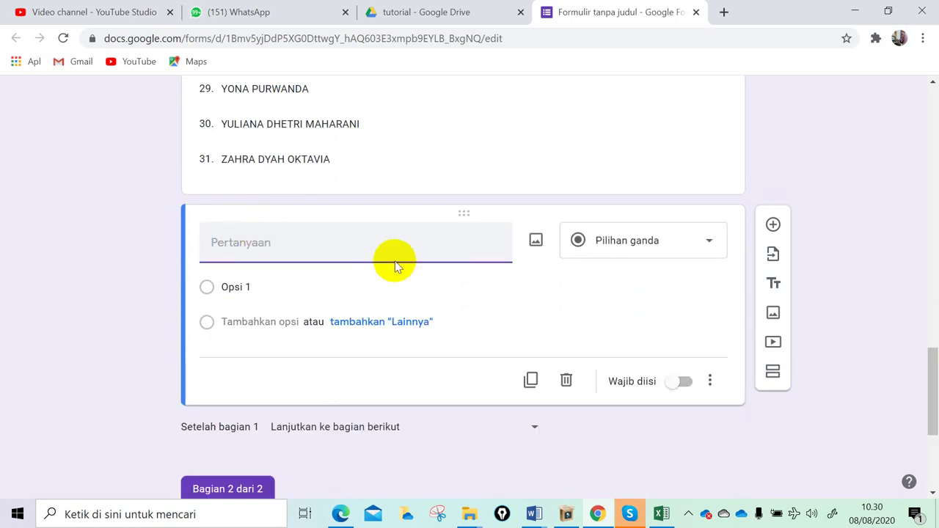
left_click(567, 381)
Title the second section "SOAL".
scroll(314, 294, "down", 2)
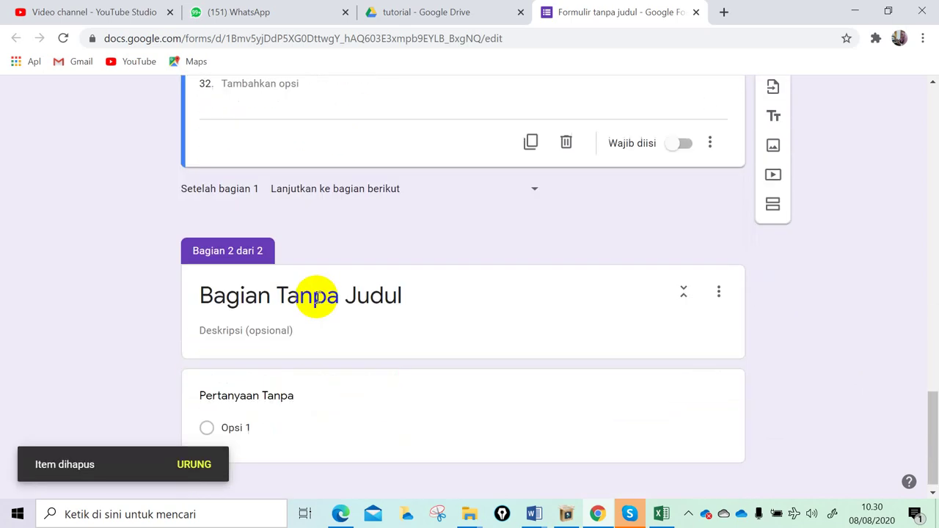
left_click(257, 283)
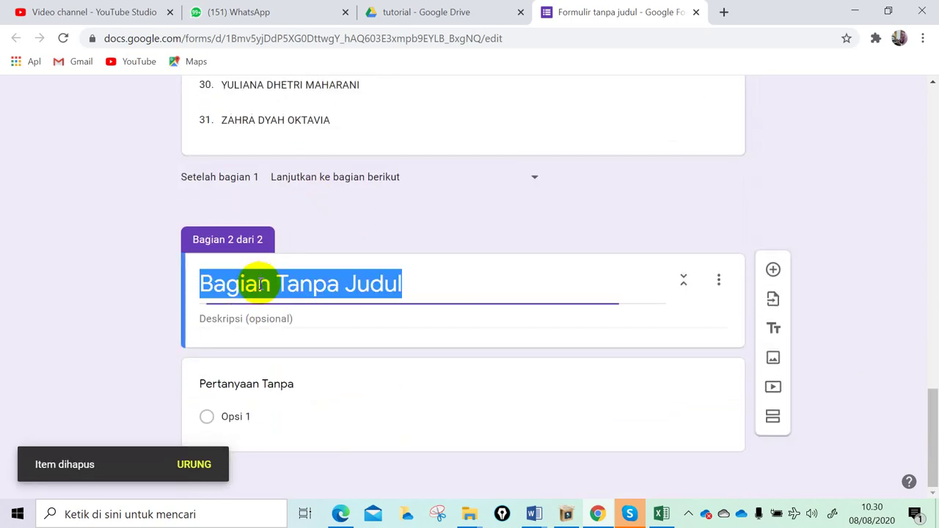
type("SOAL")
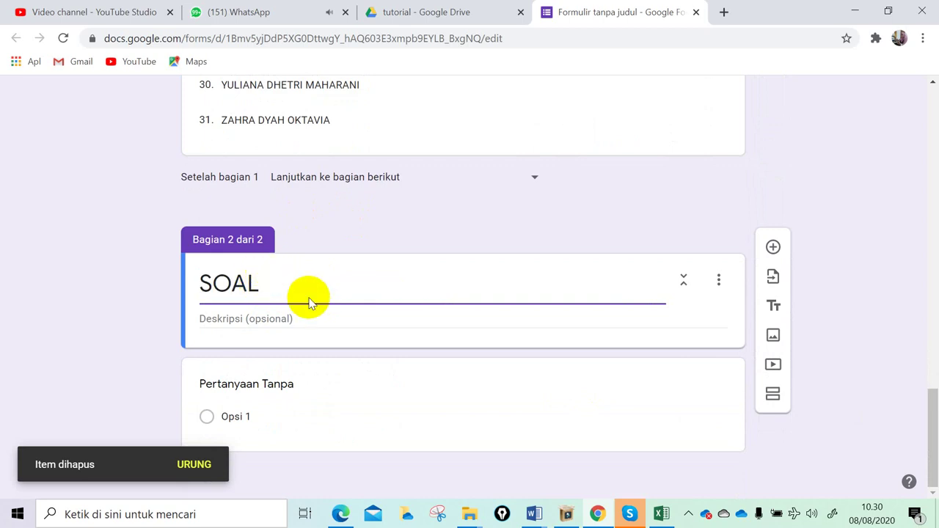
Open the untitled question in the "SOAL" section for editing, with its title text selected.
left_click(277, 384)
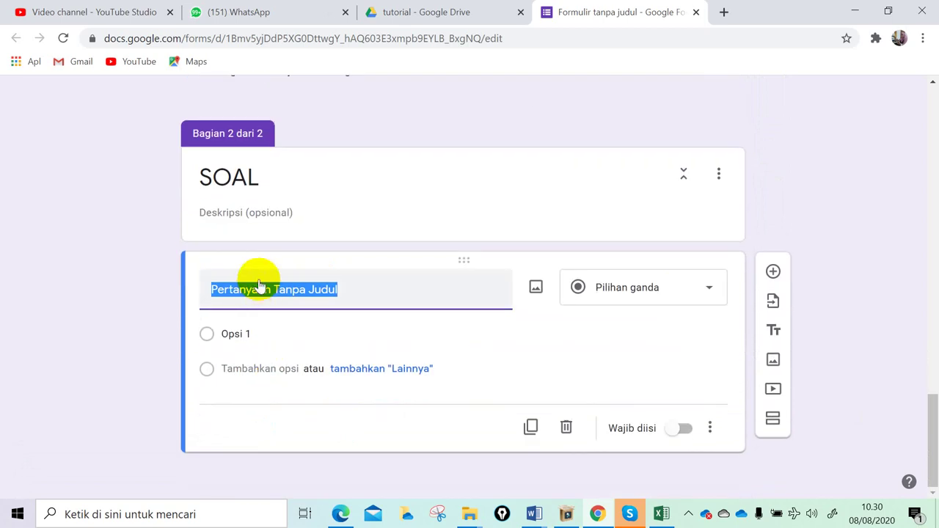